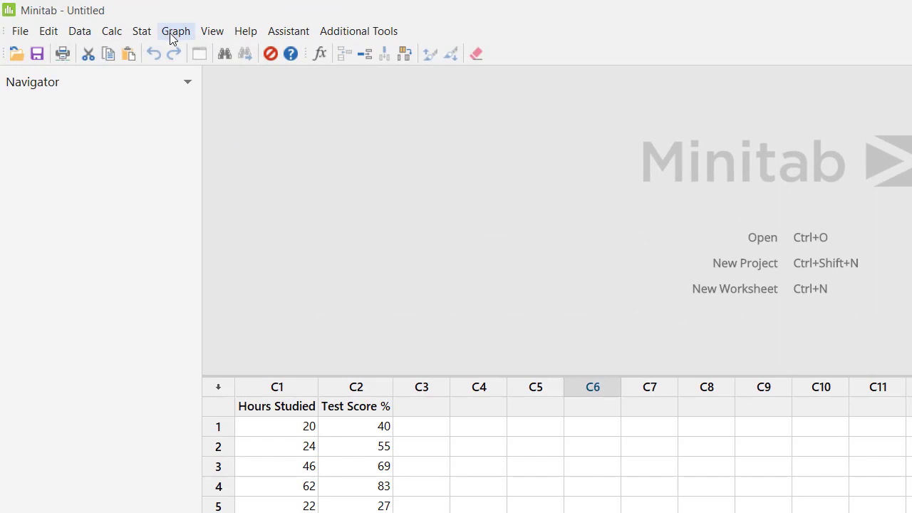
- Create a simple scatterplot with Test Score % as the Y variable and Hours Studied as the X variable
{"action": "left_click", "coordinate": [170, 33]}
{"action": "left_click", "coordinate": [184, 51]}
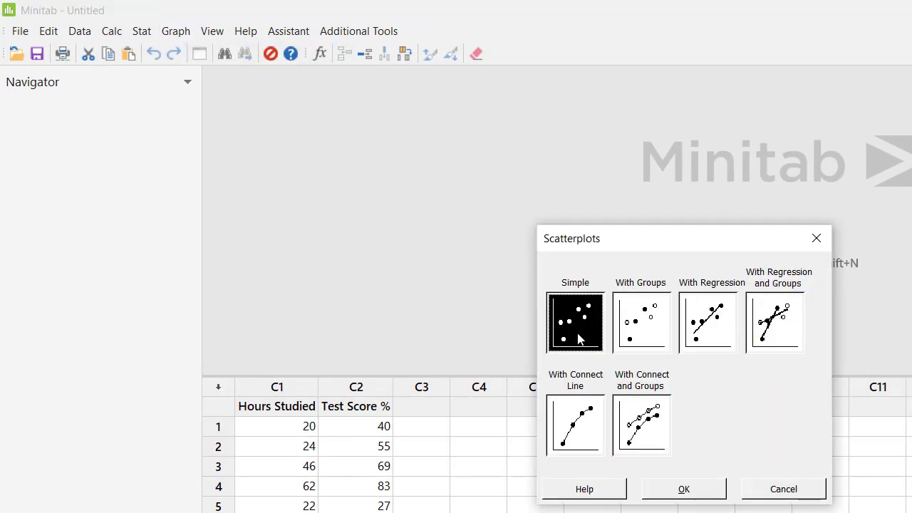
{"action": "left_click", "coordinate": [695, 494]}
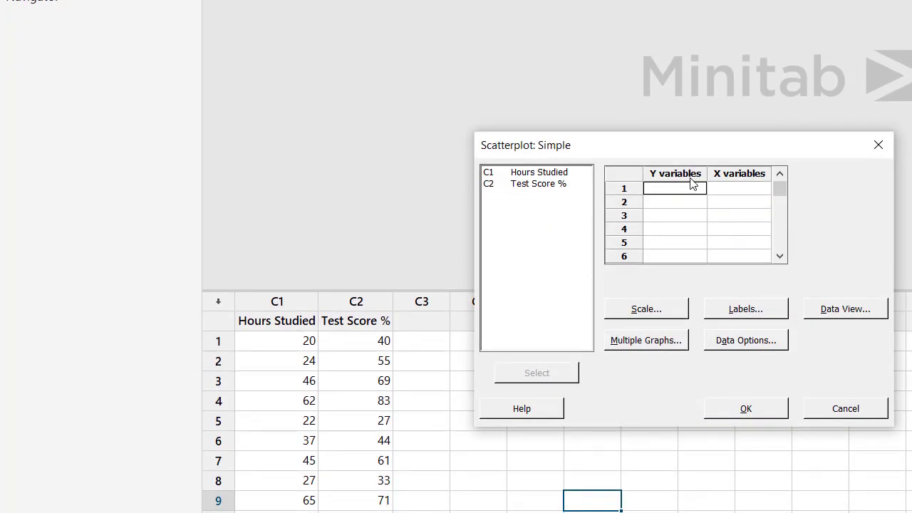
{"action": "double_click", "coordinate": [536, 186]}
{"action": "double_click", "coordinate": [539, 176]}
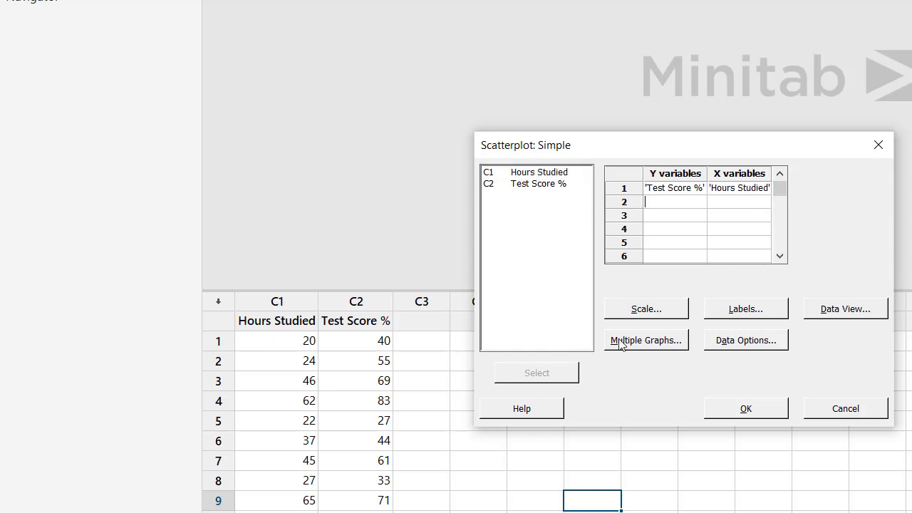
{"action": "left_click", "coordinate": [753, 413]}
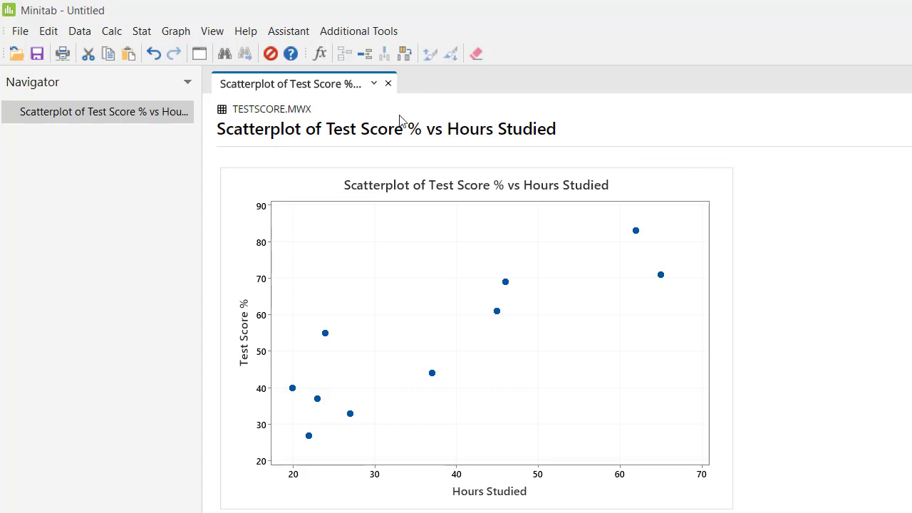
- Run the Assistant's Simple Regression with Test Score % as Y, Hours Studied as X and a Linear model
{"action": "left_click", "coordinate": [283, 30]}
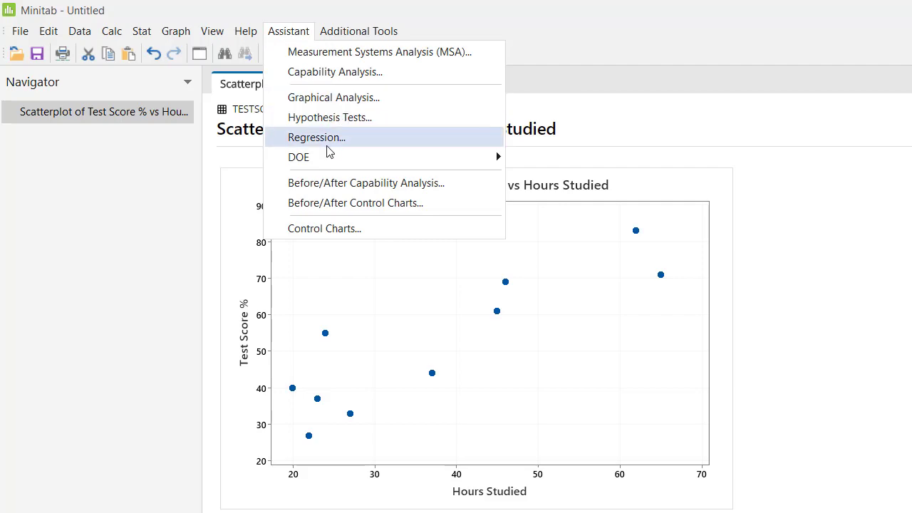
{"action": "left_click", "coordinate": [327, 144]}
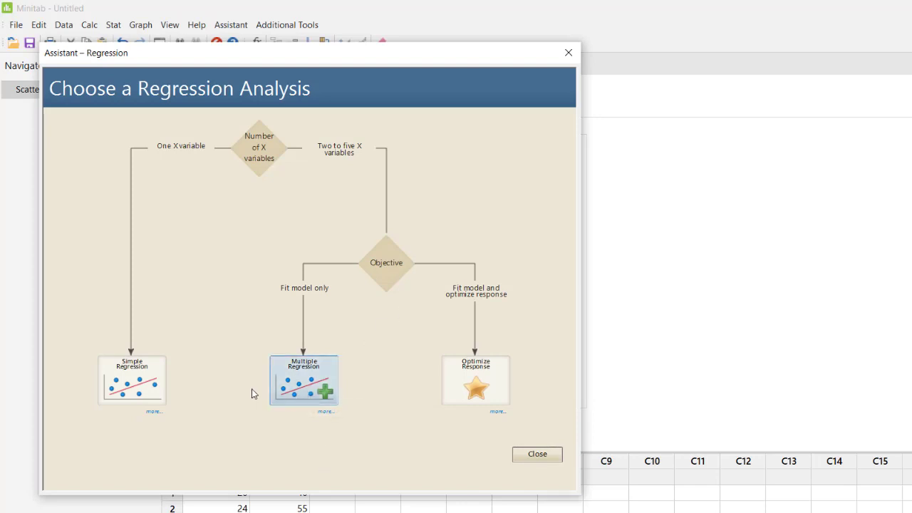
{"action": "left_click", "coordinate": [131, 384]}
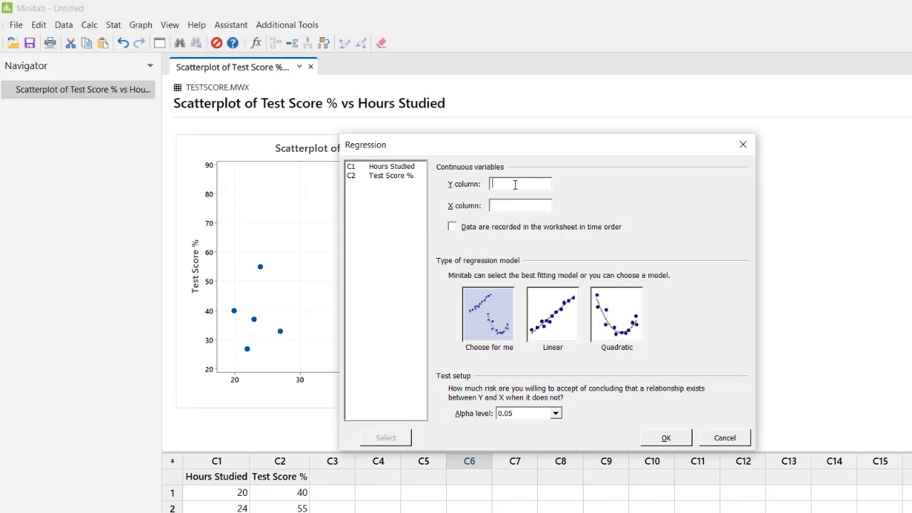
{"action": "double_click", "coordinate": [395, 177]}
{"action": "left_click", "coordinate": [410, 168]}
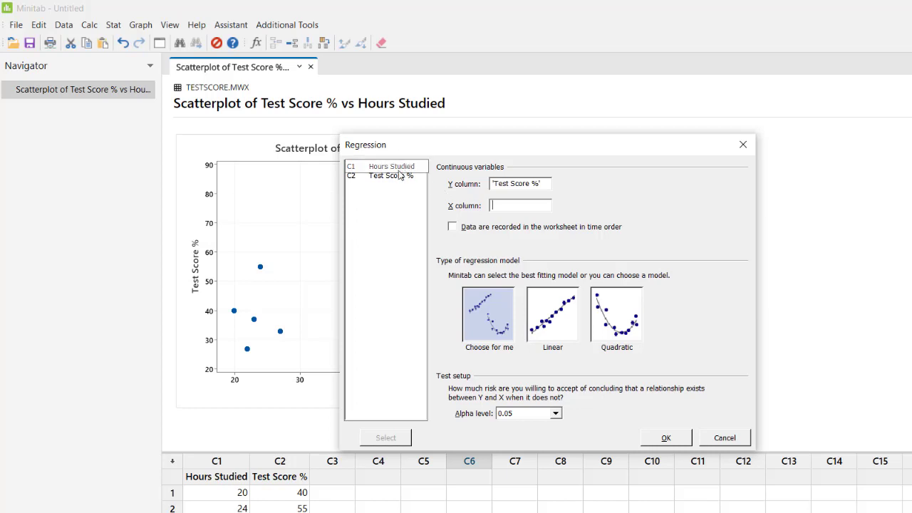
{"action": "double_click", "coordinate": [396, 168]}
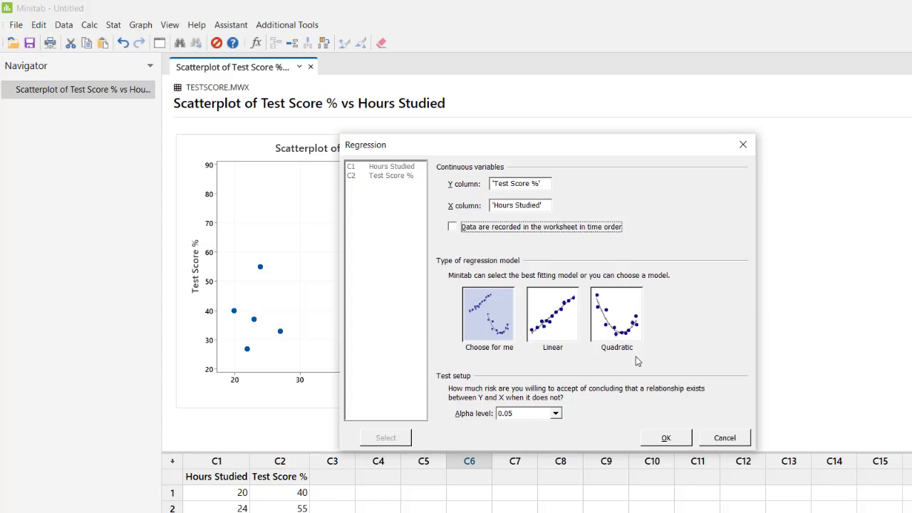
{"action": "left_click", "coordinate": [556, 318]}
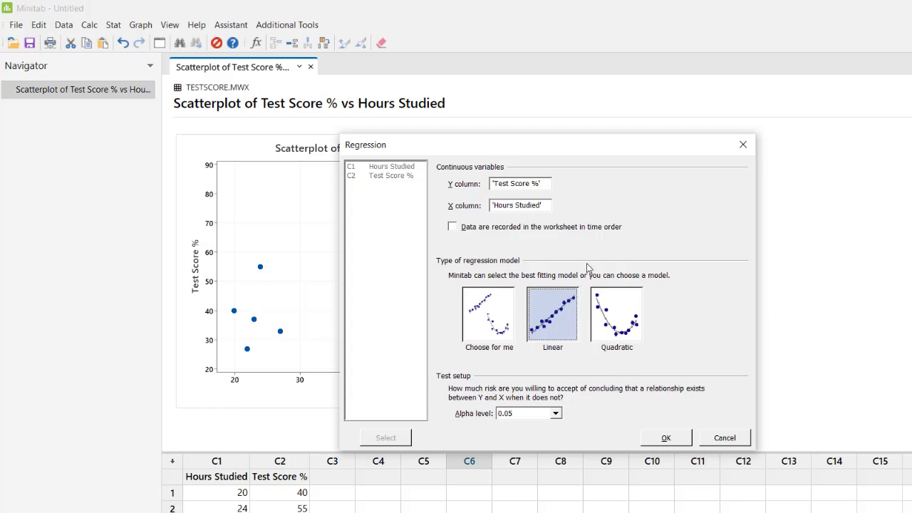
{"action": "left_click", "coordinate": [654, 440]}
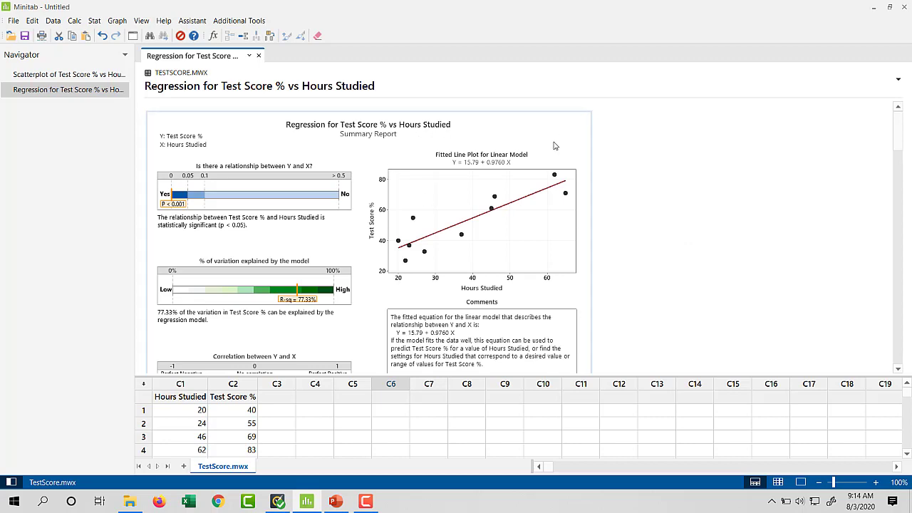
- Examine the regression Summary Report for the p-value, the percentage of variation explained and the correlation between Y and X
{"action": "scroll", "coordinate": [360, 191], "scroll_direction": "down", "scroll_amount": 1}
{"action": "scroll", "coordinate": [359, 190], "scroll_direction": "down", "scroll_amount": 1}
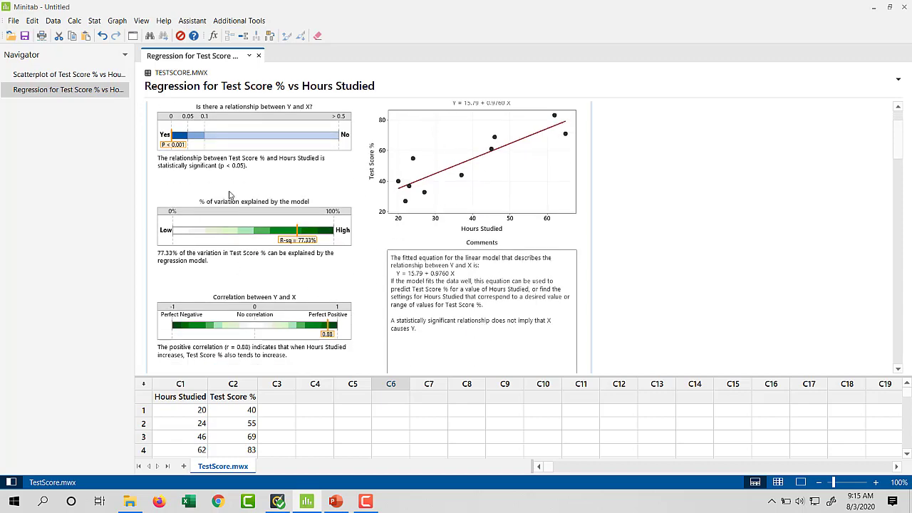
{"action": "mouse_move", "coordinate": [179, 150]}
{"action": "mouse_move", "coordinate": [306, 243]}
{"action": "mouse_move", "coordinate": [332, 340]}
{"action": "scroll", "coordinate": [685, 198], "scroll_direction": "up", "scroll_amount": 2}
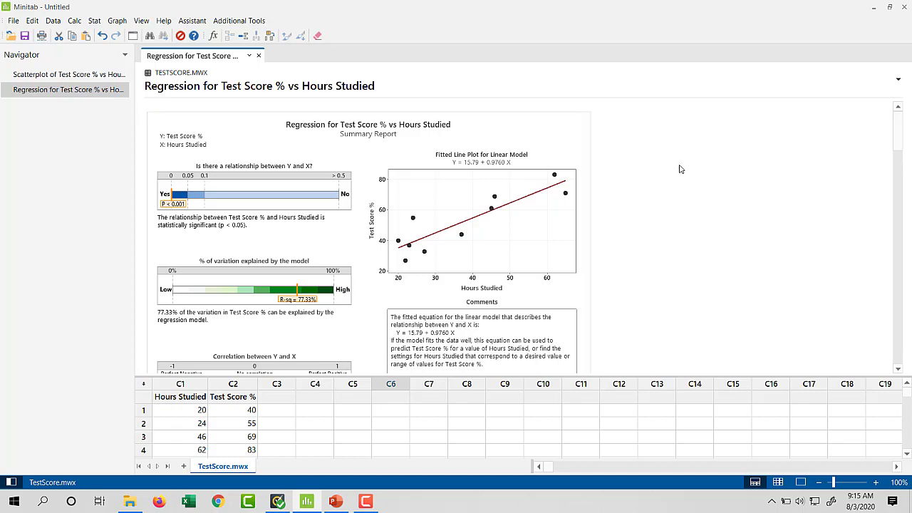
- Review the remaining regression output, from the Model Selection Report through the Diagnostic and Prediction Reports to the data checks at the end
{"action": "scroll", "coordinate": [679, 169], "scroll_direction": "down", "scroll_amount": 5}
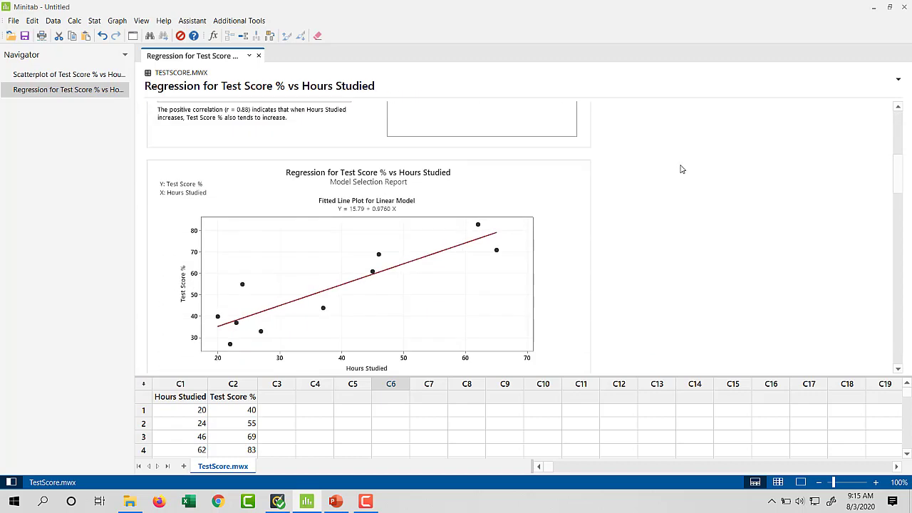
{"action": "scroll", "coordinate": [679, 169], "scroll_direction": "down", "scroll_amount": 1}
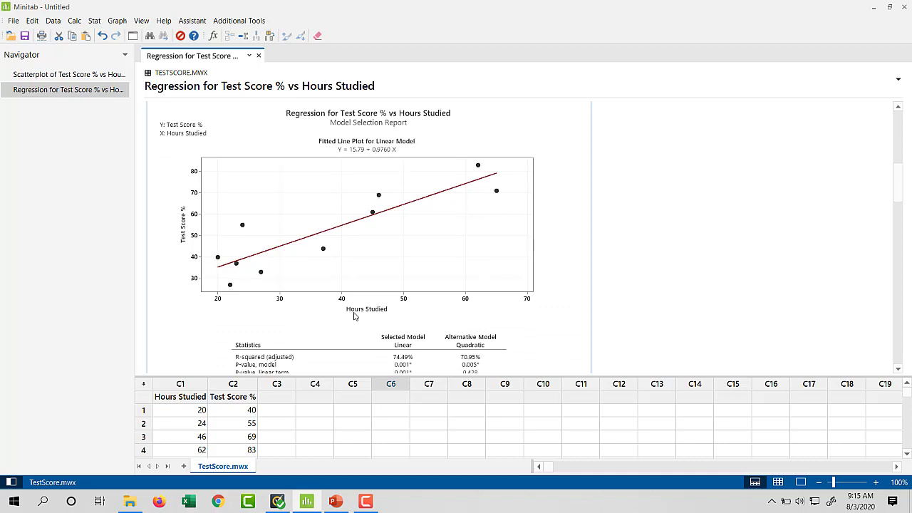
{"action": "scroll", "coordinate": [174, 212], "scroll_direction": "down", "scroll_amount": 3}
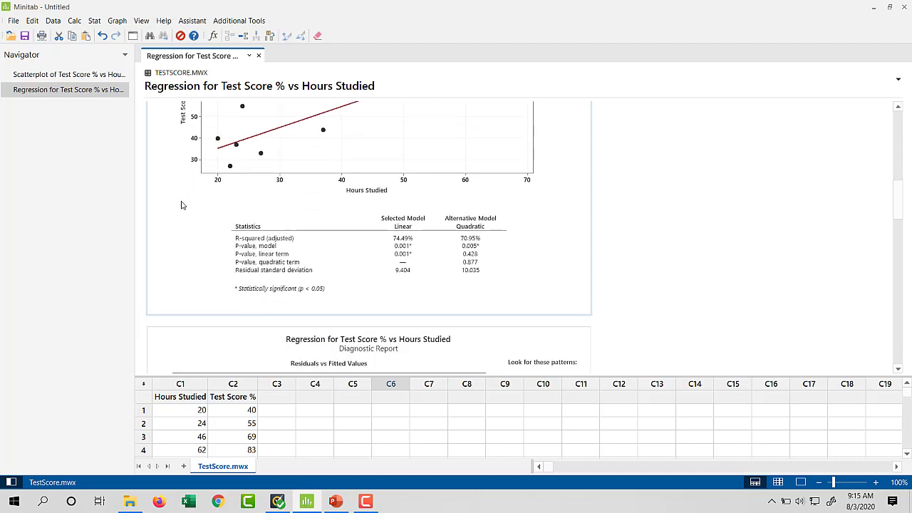
{"action": "scroll", "coordinate": [505, 273], "scroll_direction": "down", "scroll_amount": 3}
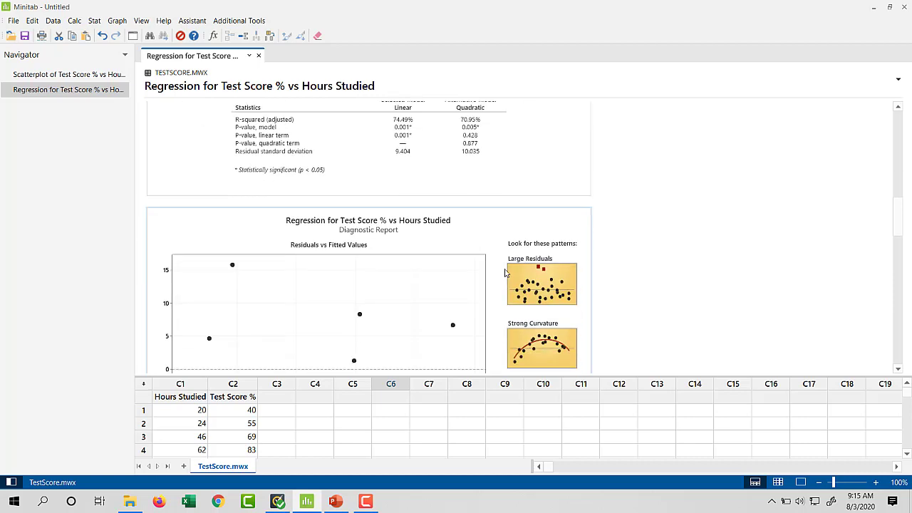
{"action": "scroll", "coordinate": [504, 270], "scroll_direction": "down", "scroll_amount": 2}
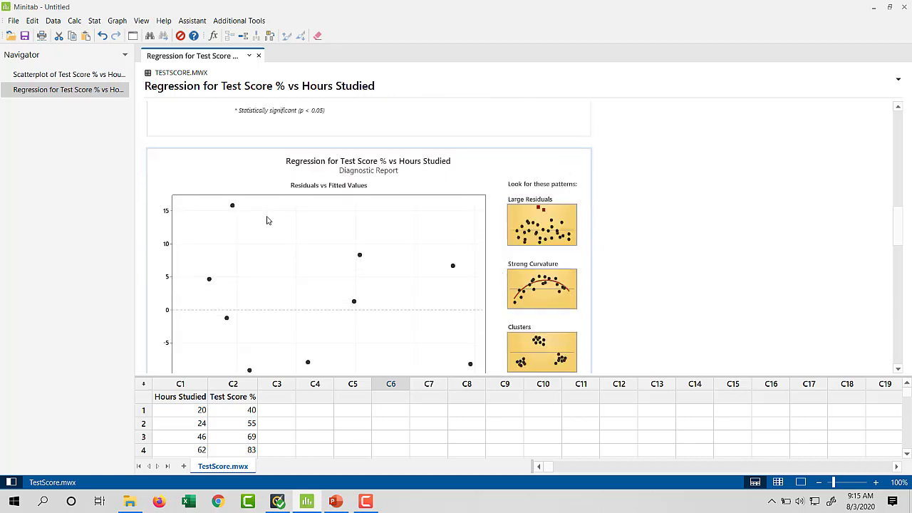
{"action": "scroll", "coordinate": [360, 246], "scroll_direction": "down", "scroll_amount": 7}
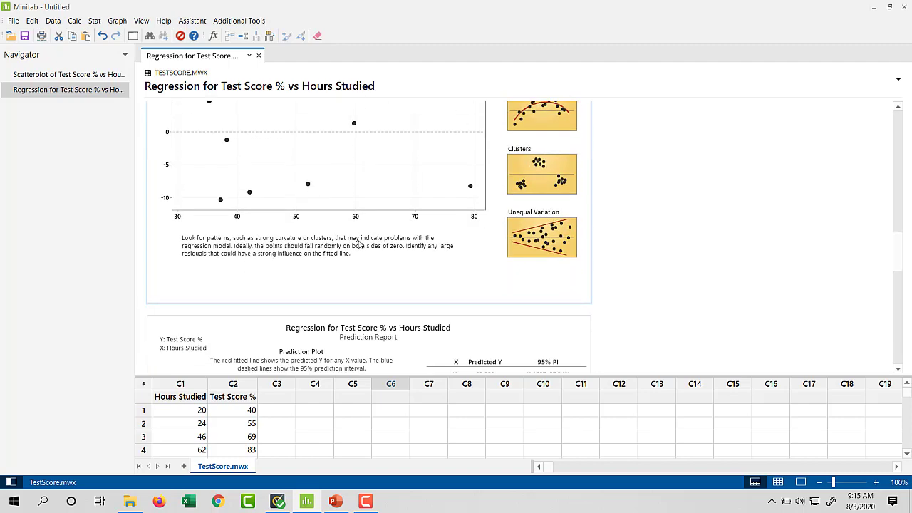
{"action": "scroll", "coordinate": [371, 228], "scroll_direction": "down", "scroll_amount": 2}
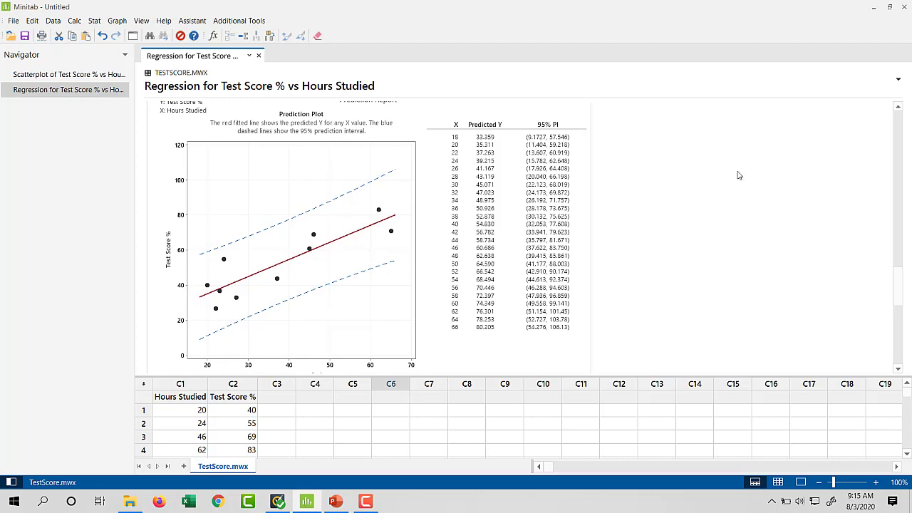
{"action": "scroll", "coordinate": [734, 176], "scroll_direction": "up", "scroll_amount": 1}
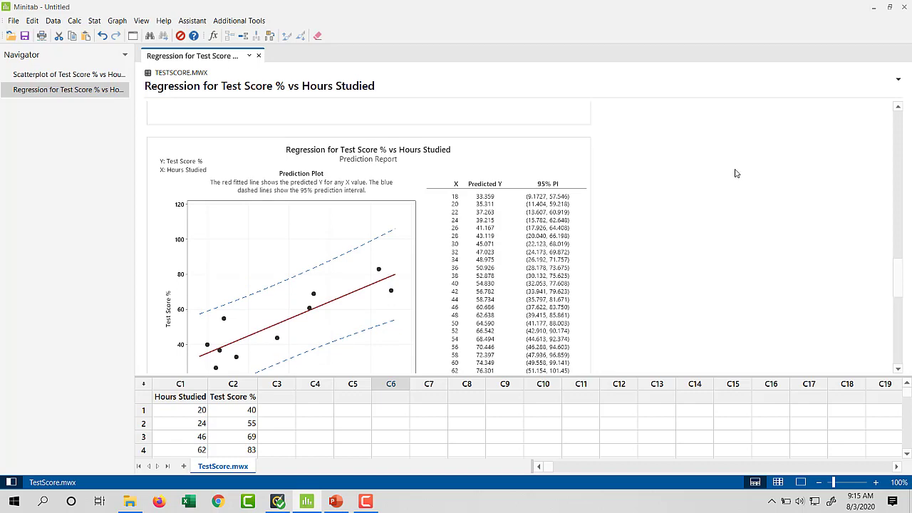
{"action": "scroll", "coordinate": [735, 174], "scroll_direction": "down", "scroll_amount": 7}
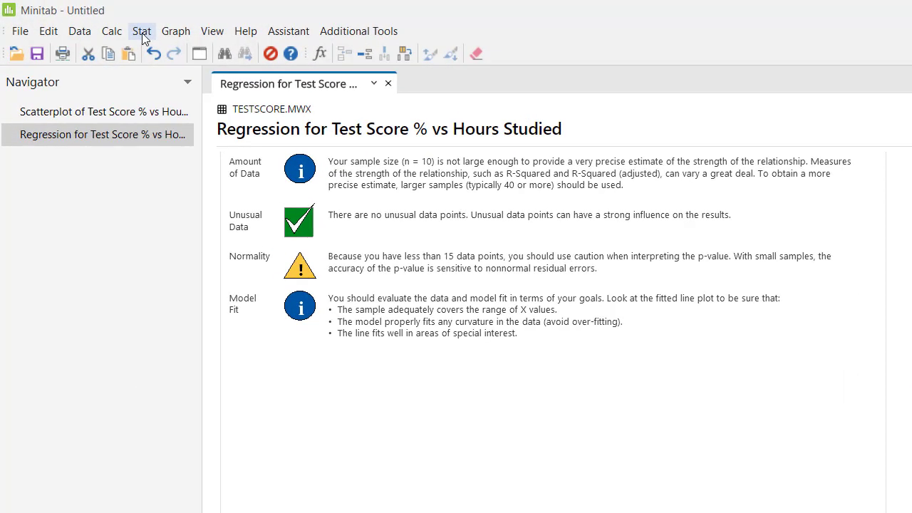
- Fit a regression model with Test Score % as the response and Hours Studied as the continuous predictor
{"action": "left_click", "coordinate": [94, 21]}
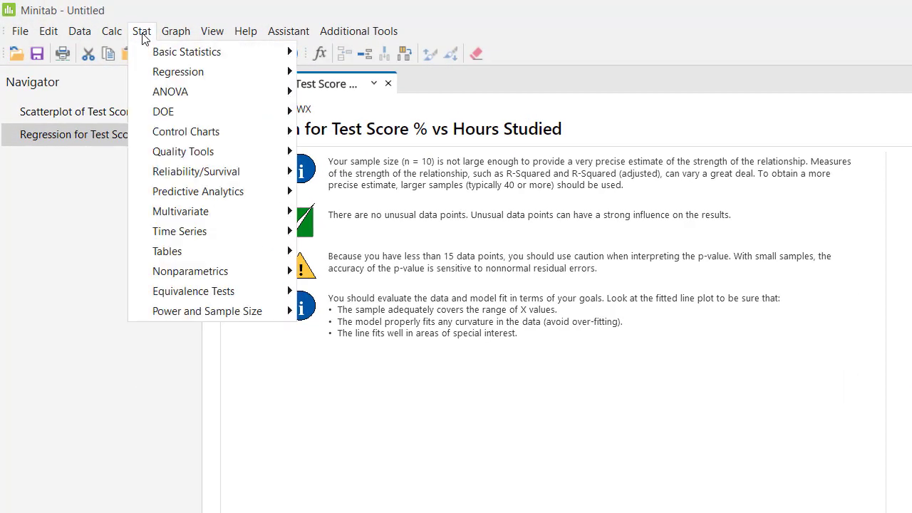
{"action": "mouse_move", "coordinate": [186, 77]}
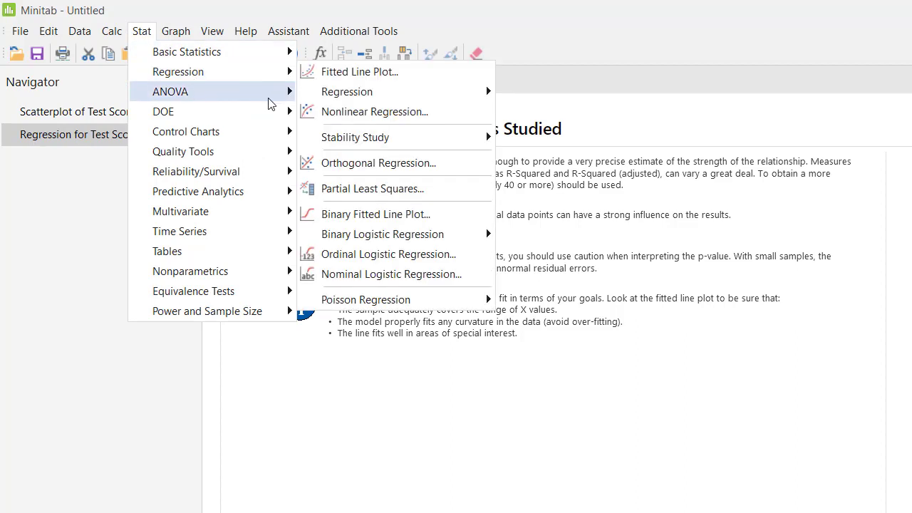
{"action": "mouse_move", "coordinate": [372, 96]}
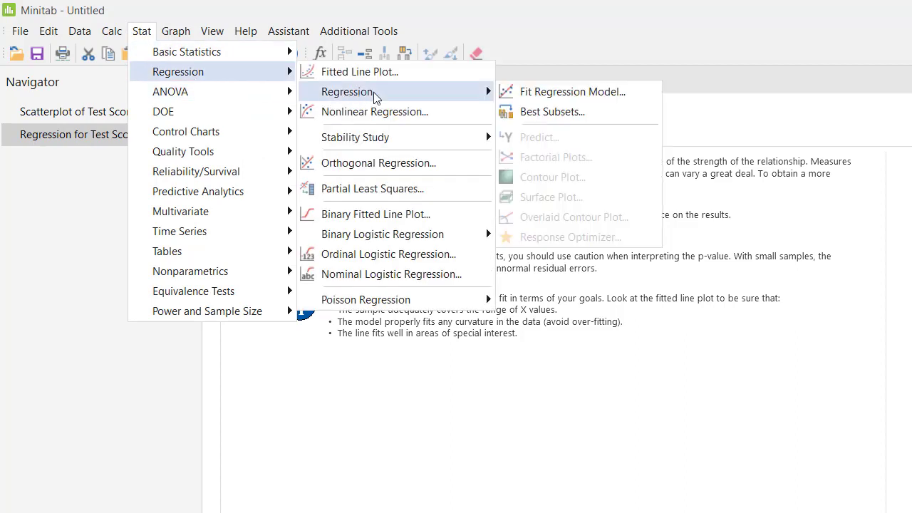
{"action": "left_click", "coordinate": [597, 94]}
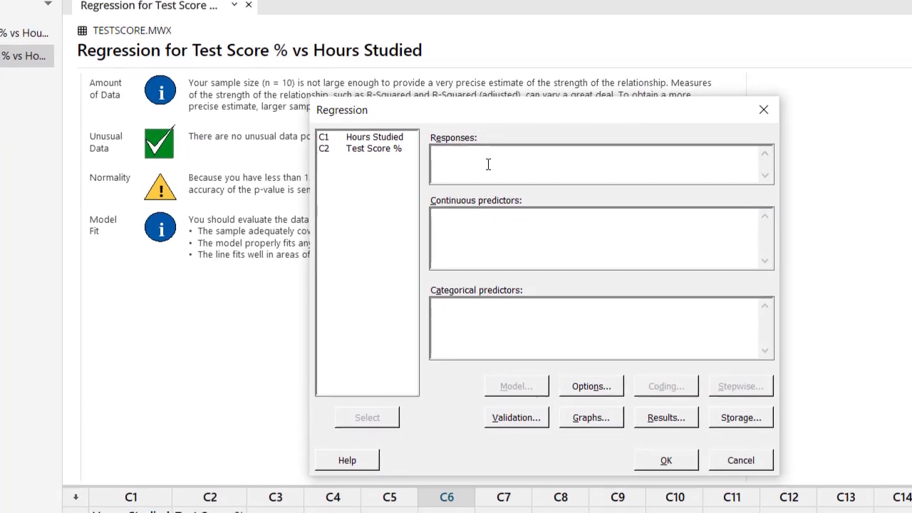
{"action": "left_click", "coordinate": [488, 165]}
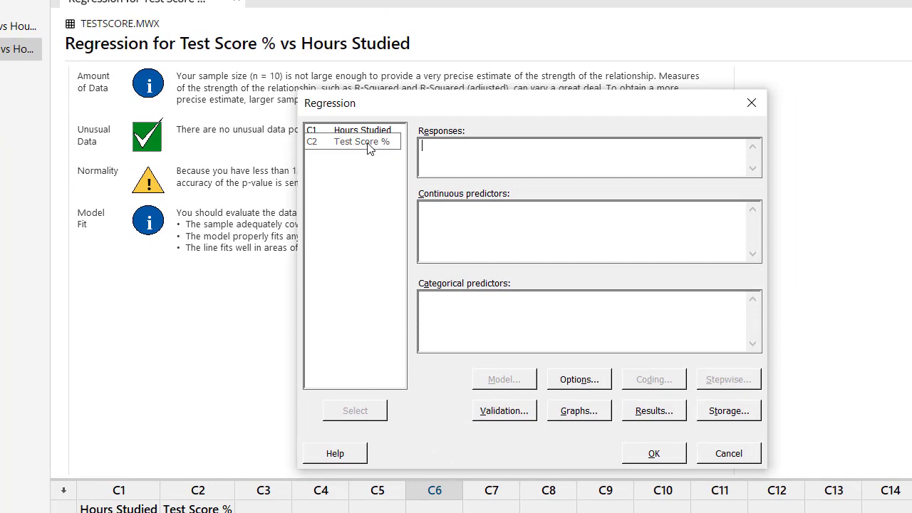
{"action": "double_click", "coordinate": [369, 143]}
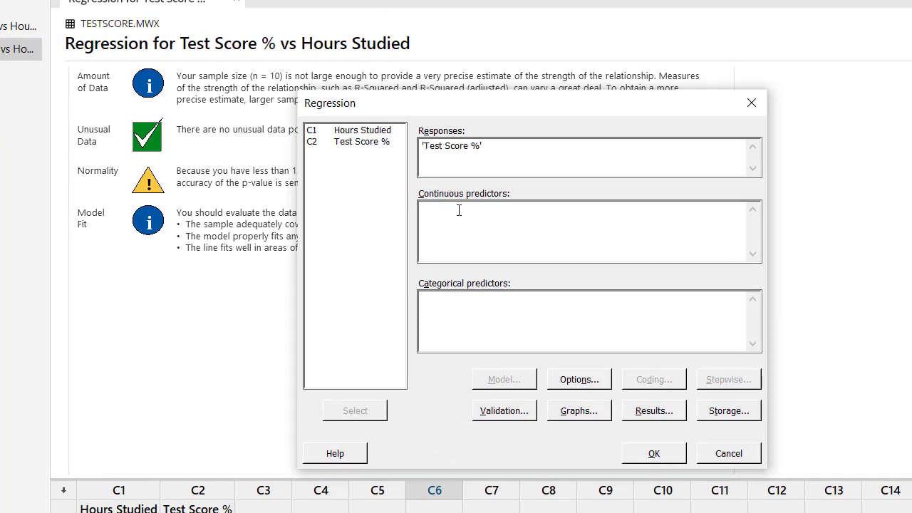
{"action": "double_click", "coordinate": [373, 134]}
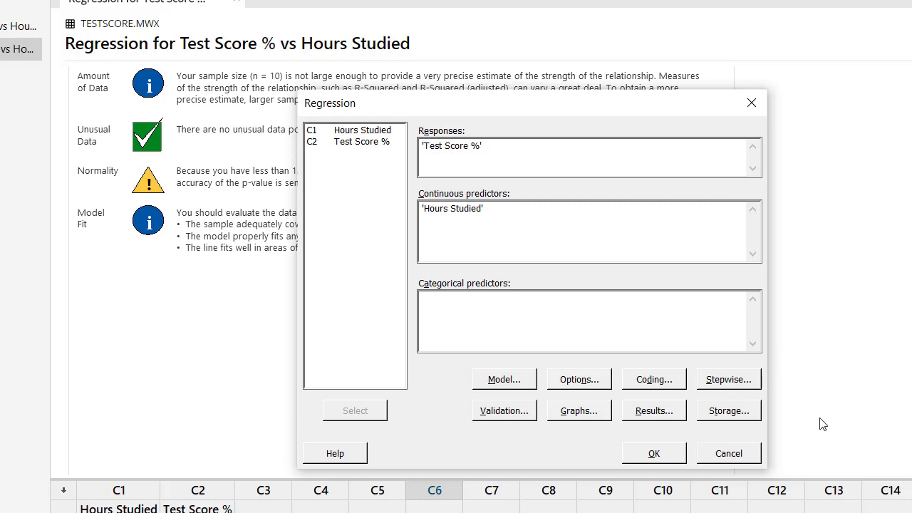
{"action": "left_click", "coordinate": [654, 455]}
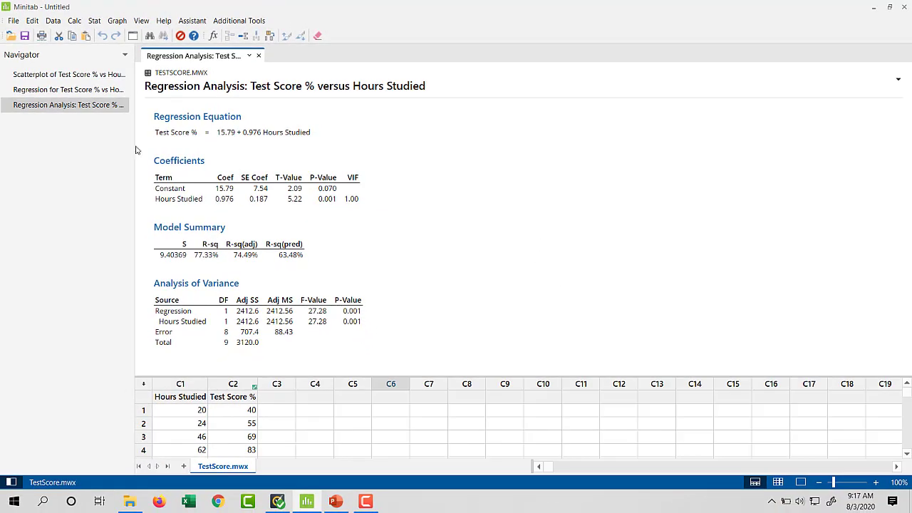
- Reopen the Assistant's regression output for Test Score % vs Hours Studied and go back towards its Summary Report
{"action": "left_click", "coordinate": [98, 90]}
{"action": "scroll", "coordinate": [689, 263], "scroll_direction": "up", "scroll_amount": 15}
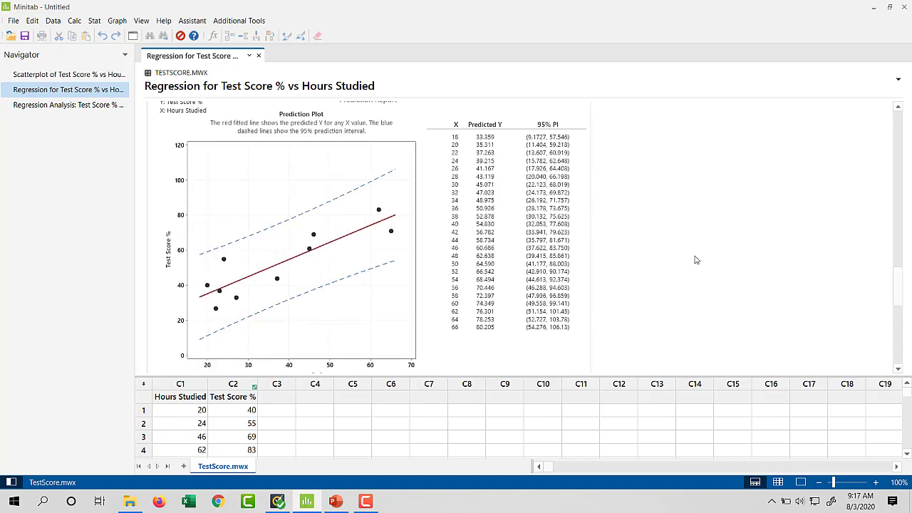
{"action": "scroll", "coordinate": [703, 254], "scroll_direction": "up", "scroll_amount": 5}
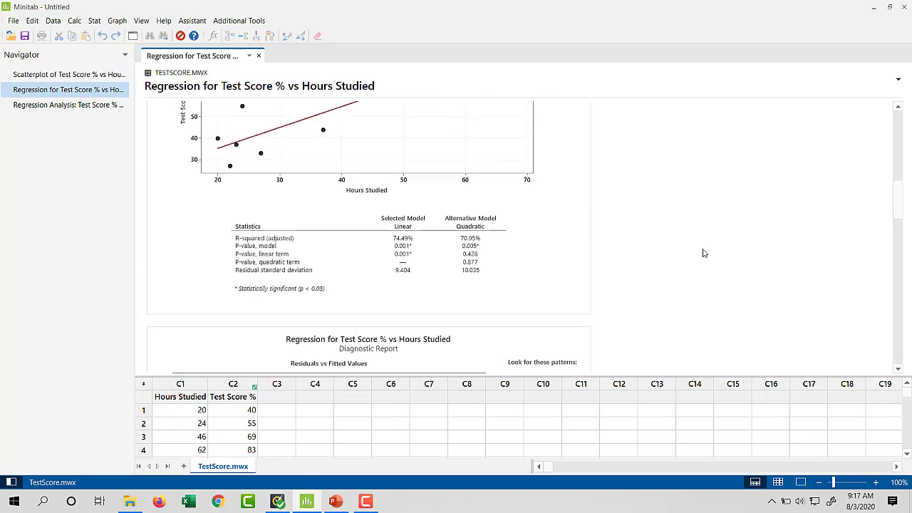